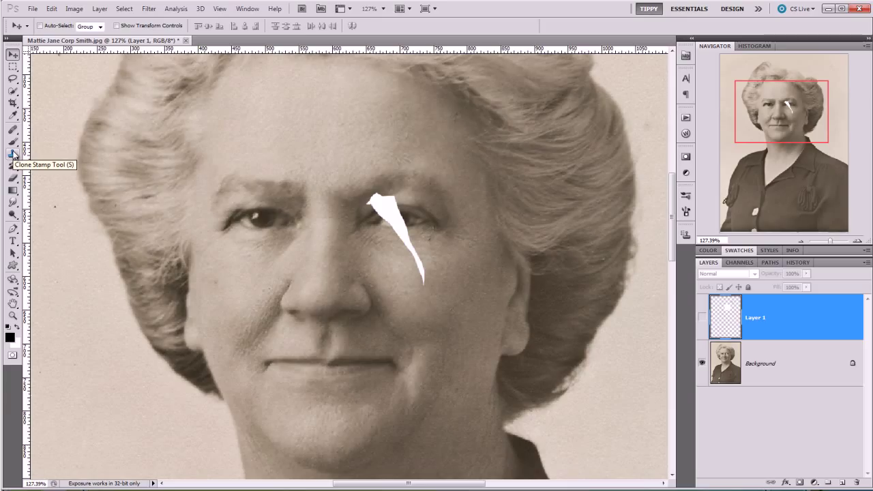
- Show Layer 1 and sample the undamaged eye as the source for the Clone Stamp tool
{"action": "left_click", "coordinate": [13, 154]}
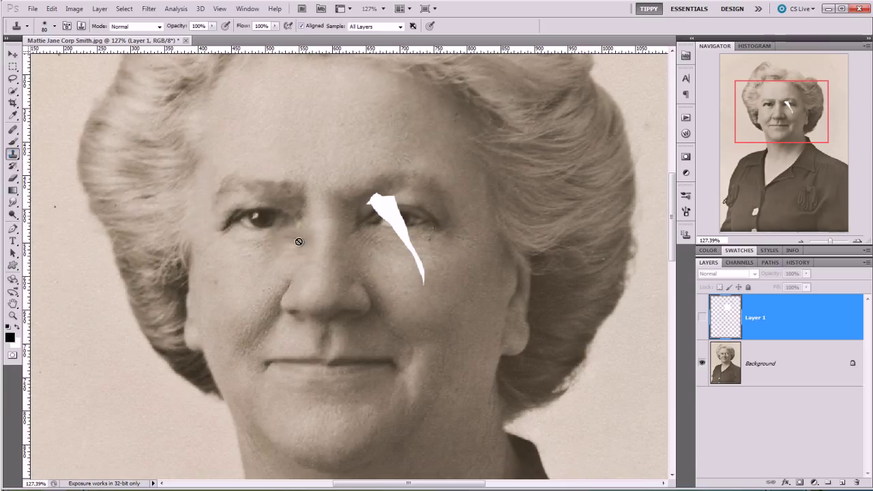
{"action": "left_click", "coordinate": [702, 318]}
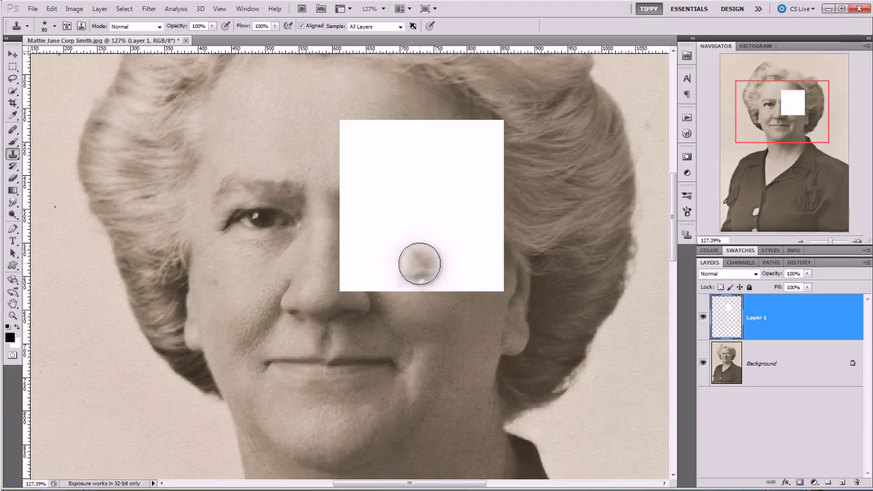
{"action": "left_click", "coordinate": [260, 217], "text": "alt"}
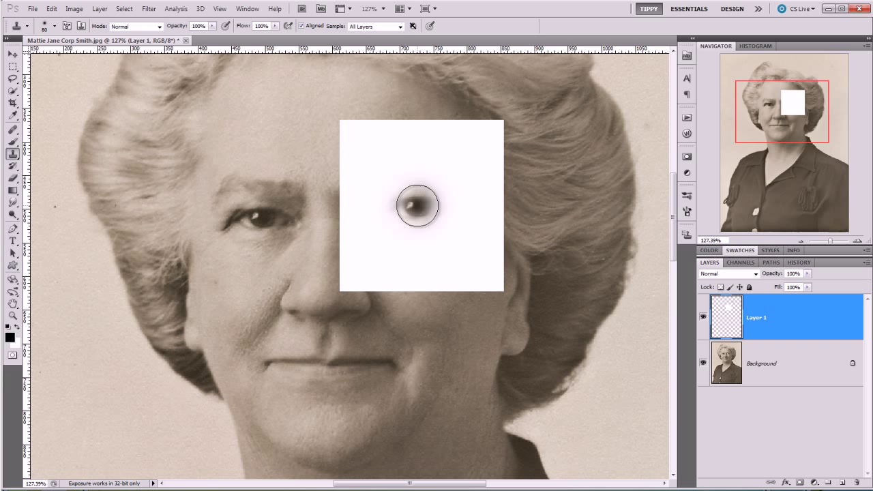
- Try cloning the sampled eye and brow into the white square, then undo the strokes
{"action": "mouse_move", "coordinate": [414, 204]}
{"action": "left_mouse_down"}
{"action": "mouse_move", "coordinate": [402, 224]}
{"action": "mouse_move", "coordinate": [420, 230]}
{"action": "mouse_move", "coordinate": [447, 221]}
{"action": "mouse_move", "coordinate": [450, 206]}
{"action": "mouse_move", "coordinate": [436, 191]}
{"action": "mouse_move", "coordinate": [401, 189]}
{"action": "mouse_move", "coordinate": [385, 232]}
{"action": "mouse_move", "coordinate": [385, 174]}
{"action": "mouse_move", "coordinate": [453, 175]}
{"action": "mouse_move", "coordinate": [452, 237]}
{"action": "mouse_move", "coordinate": [383, 234]}
{"action": "mouse_move", "coordinate": [377, 171]}
{"action": "mouse_move", "coordinate": [449, 169]}
{"action": "mouse_move", "coordinate": [455, 232]}
{"action": "left_mouse_up"}
{"action": "mouse_move", "coordinate": [404, 385]}
{"action": "left_mouse_down"}
{"action": "mouse_move", "coordinate": [403, 402]}
{"action": "mouse_move", "coordinate": [413, 358]}
{"action": "left_mouse_up"}
{"action": "key", "text": "ctrl+alt+z"}
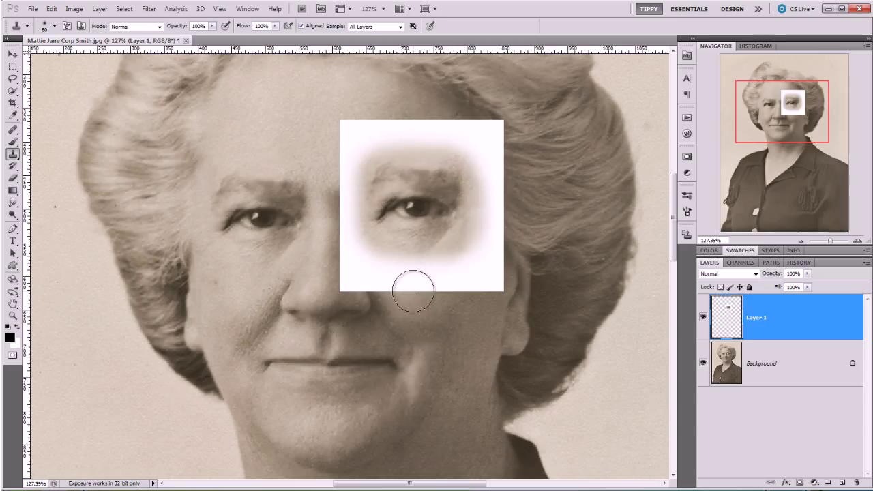
{"action": "key", "text": "ctrl+alt+z"}
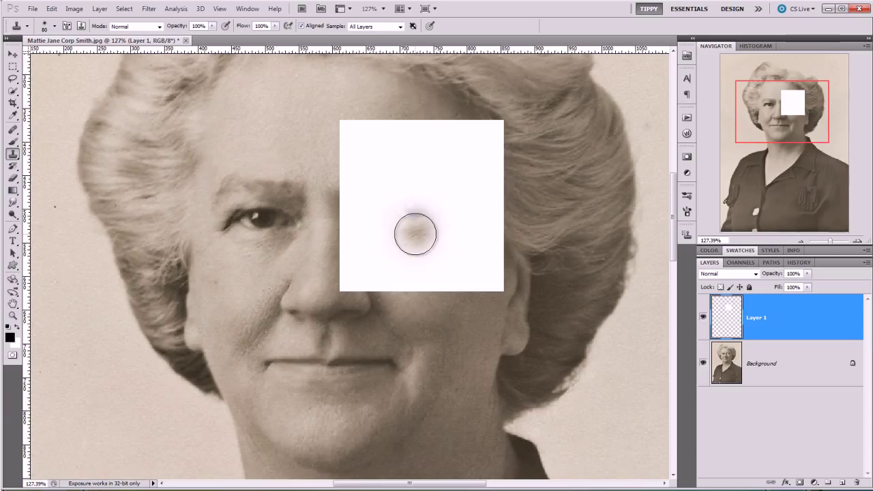
- Open the Clone Source panel and place it over the photo beside the white square
{"action": "left_click", "coordinate": [691, 236]}
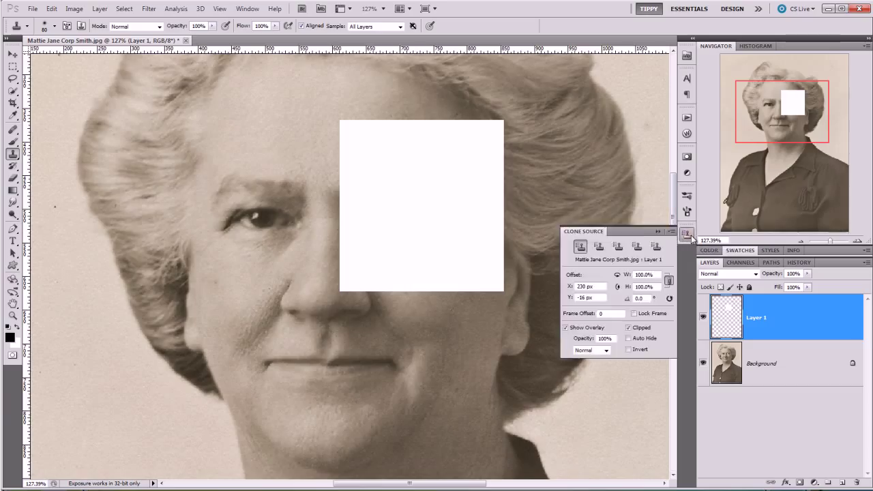
{"action": "mouse_move", "coordinate": [641, 229]}
{"action": "left_mouse_down"}
{"action": "mouse_move", "coordinate": [483, 152]}
{"action": "mouse_move", "coordinate": [523, 106]}
{"action": "left_mouse_up"}
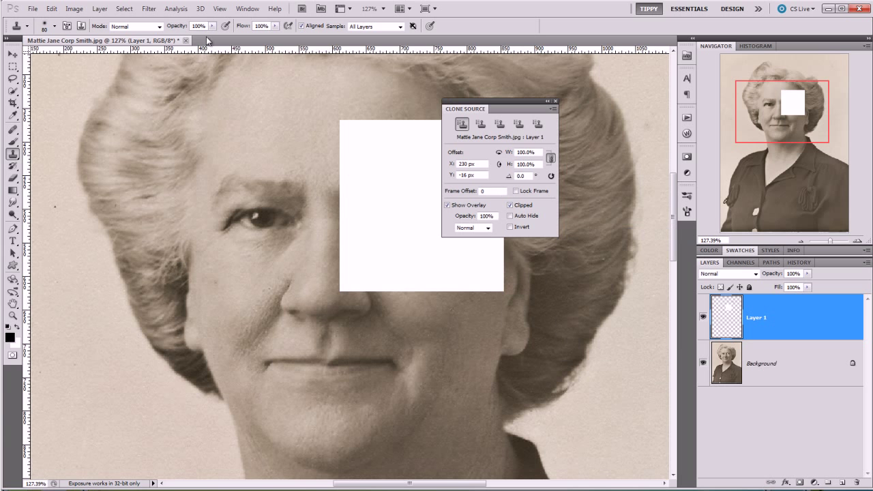
{"action": "left_click", "coordinate": [263, 9]}
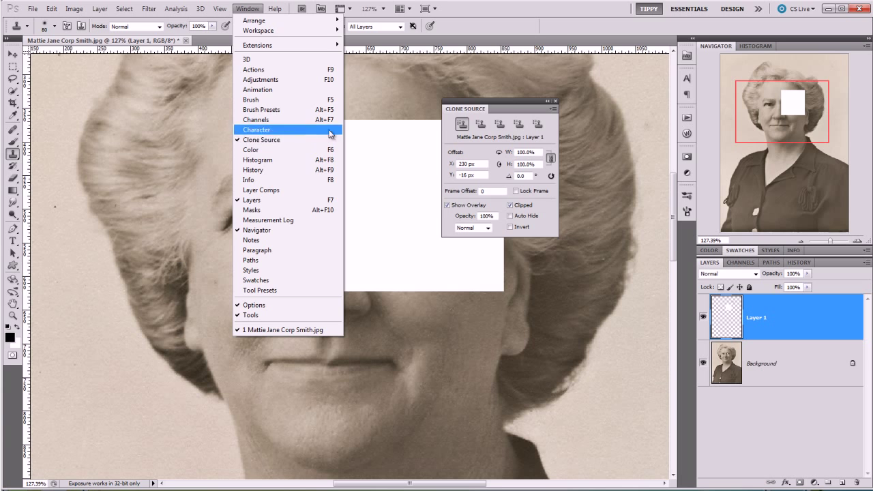
{"action": "left_click_drag", "start_coordinate": [524, 108], "coordinate": [573, 79]}
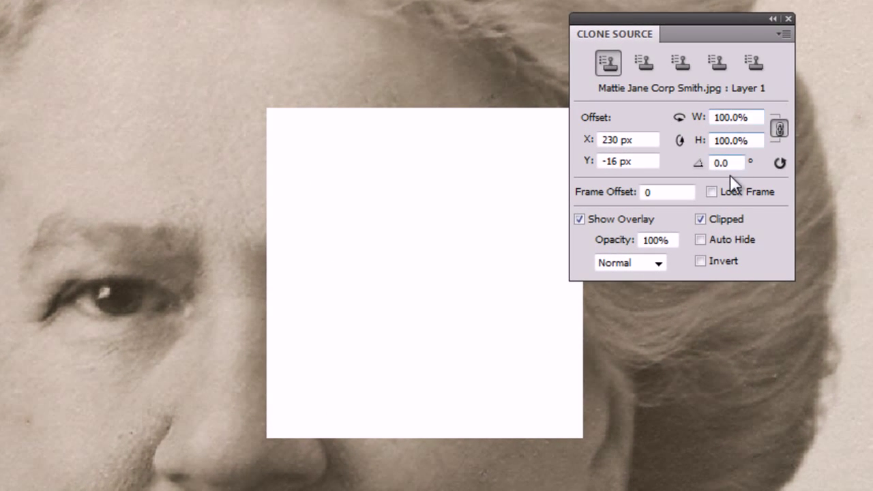
- Enlarge the clone brush and raise the clone source's rotation gradually to 29.0 degrees
{"action": "left_click", "coordinate": [736, 164]}
{"action": "key", "text": "bracketright"}
{"action": "key", "text": "bracketright"}
{"action": "key", "text": "bracketright"}
{"action": "key", "text": "bracketright"}
{"action": "key", "text": "bracketright"}
{"action": "key", "text": "bracketright"}
{"action": "left_click", "coordinate": [720, 163]}
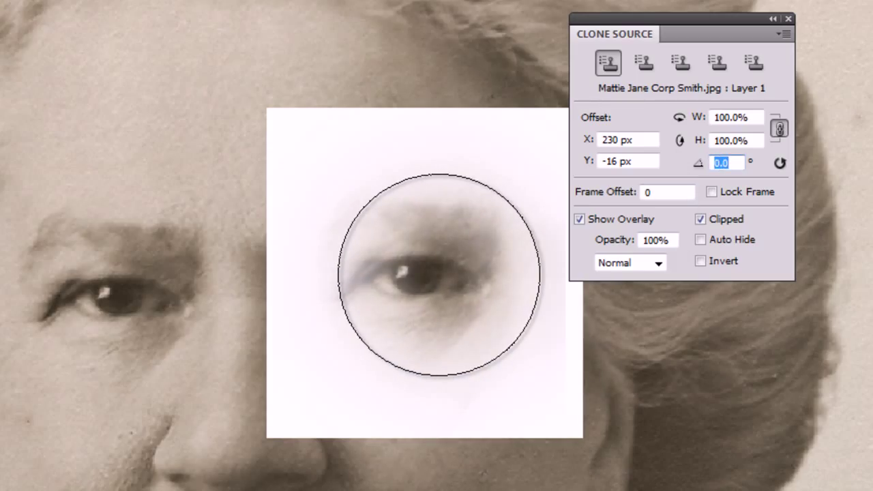
{"action": "key", "text": "Up"}
{"action": "key", "text": "Up"}
{"action": "key", "text": "Up"}
{"action": "key", "text": "Up"}
{"action": "key", "text": "Up"}
{"action": "key", "text": "Up"}
{"action": "key", "text": "Up"}
{"action": "key", "text": "Up"}
{"action": "key", "text": "Down"}
{"action": "key", "text": "shift+Up"}
{"action": "key", "text": "shift+Up"}
{"action": "key", "text": "shift+Up"}
{"action": "key", "text": "shift+Up"}
{"action": "key", "text": "shift+Up"}
{"action": "key", "text": "shift+Up"}
{"action": "key", "text": "shift+Up"}
{"action": "key", "text": "shift+Up"}
{"action": "key", "text": "Up"}
{"action": "key", "text": "Up"}
{"action": "key", "text": "Up"}
{"action": "key", "text": "Up"}
{"action": "key", "text": "Up"}
{"action": "key", "text": "Up"}
{"action": "key", "text": "Up"}
{"action": "key", "text": "Up"}
{"action": "key", "text": "Up"}
{"action": "key", "text": "Up"}
{"action": "key", "text": "Up"}
{"action": "key", "text": "Up"}
{"action": "key", "text": "Up"}
{"action": "key", "text": "Up"}
{"action": "key", "text": "Up"}
{"action": "key", "text": "Up"}
{"action": "key", "text": "Up"}
{"action": "key", "text": "Up"}
{"action": "key", "text": "Up"}
{"action": "key", "text": "Up"}
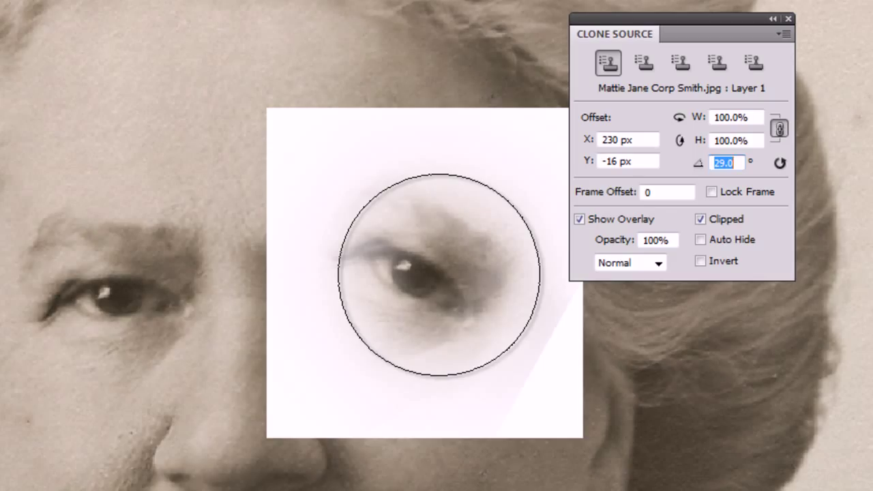
- Set the clone source's rotation to 90 degrees, shrink the brush and paint the rotated eye into the white square
{"action": "type", "text": "90"}
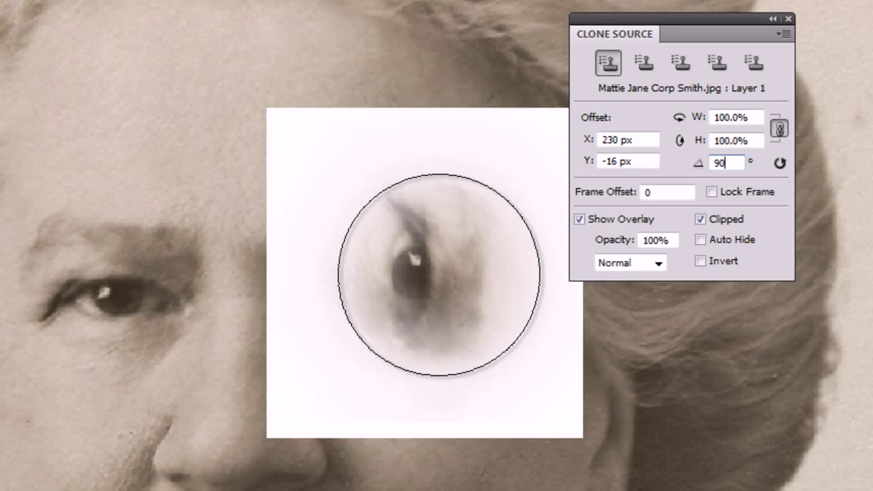
{"action": "key", "text": "Return"}
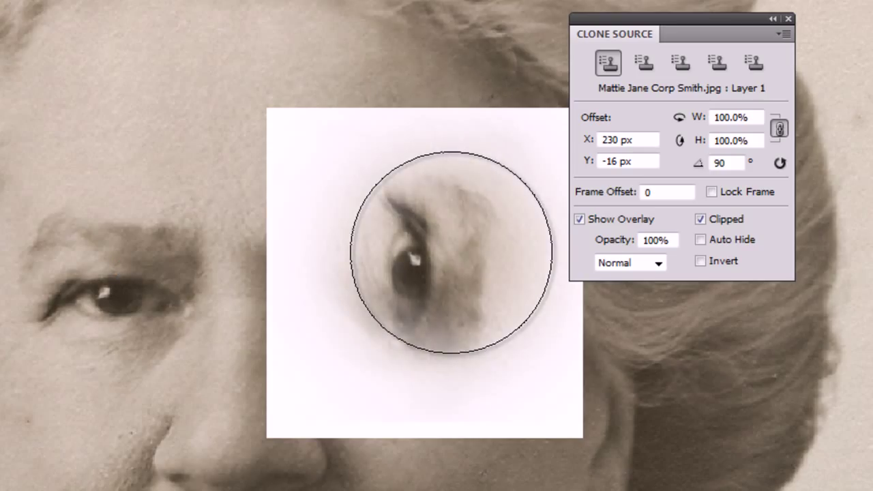
{"action": "key", "text": "bracketleft"}
{"action": "key", "text": "bracketleft"}
{"action": "key", "text": "bracketleft"}
{"action": "key", "text": "bracketleft"}
{"action": "key", "text": "bracketleft"}
{"action": "key", "text": "bracketleft"}
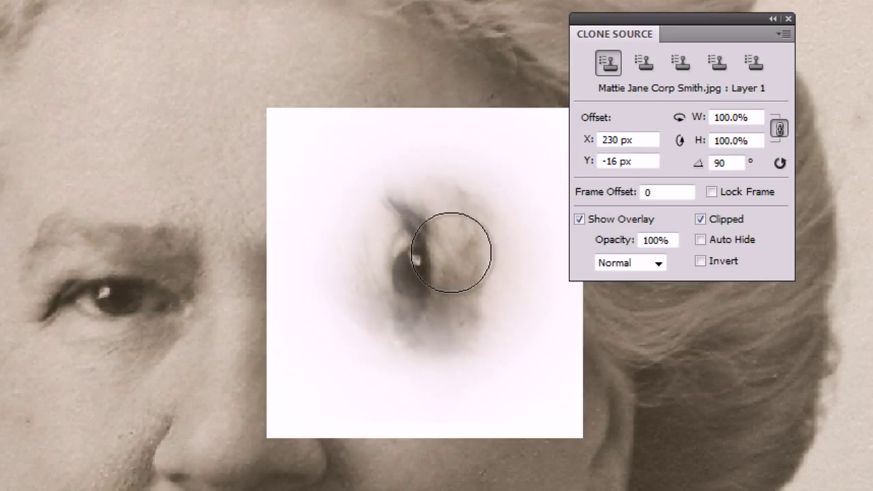
{"action": "mouse_move", "coordinate": [450, 253]}
{"action": "left_mouse_down"}
{"action": "mouse_move", "coordinate": [451, 308]}
{"action": "mouse_move", "coordinate": [430, 323]}
{"action": "mouse_move", "coordinate": [389, 329]}
{"action": "mouse_move", "coordinate": [375, 218]}
{"action": "mouse_move", "coordinate": [426, 202]}
{"action": "mouse_move", "coordinate": [480, 267]}
{"action": "mouse_move", "coordinate": [445, 314]}
{"action": "mouse_move", "coordinate": [359, 325]}
{"action": "mouse_move", "coordinate": [341, 283]}
{"action": "mouse_move", "coordinate": [343, 195]}
{"action": "mouse_move", "coordinate": [477, 199]}
{"action": "mouse_move", "coordinate": [494, 341]}
{"action": "mouse_move", "coordinate": [494, 356]}
{"action": "mouse_move", "coordinate": [395, 354]}
{"action": "mouse_move", "coordinate": [384, 247]}
{"action": "mouse_move", "coordinate": [383, 336]}
{"action": "mouse_move", "coordinate": [420, 322]}
{"action": "mouse_move", "coordinate": [371, 193]}
{"action": "mouse_move", "coordinate": [433, 197]}
{"action": "mouse_move", "coordinate": [447, 307]}
{"action": "mouse_move", "coordinate": [435, 362]}
{"action": "mouse_move", "coordinate": [348, 357]}
{"action": "mouse_move", "coordinate": [337, 193]}
{"action": "mouse_move", "coordinate": [437, 191]}
{"action": "mouse_move", "coordinate": [451, 308]}
{"action": "mouse_move", "coordinate": [435, 340]}
{"action": "mouse_move", "coordinate": [345, 350]}
{"action": "mouse_move", "coordinate": [354, 197]}
{"action": "mouse_move", "coordinate": [412, 195]}
{"action": "mouse_move", "coordinate": [436, 321]}
{"action": "left_mouse_up"}
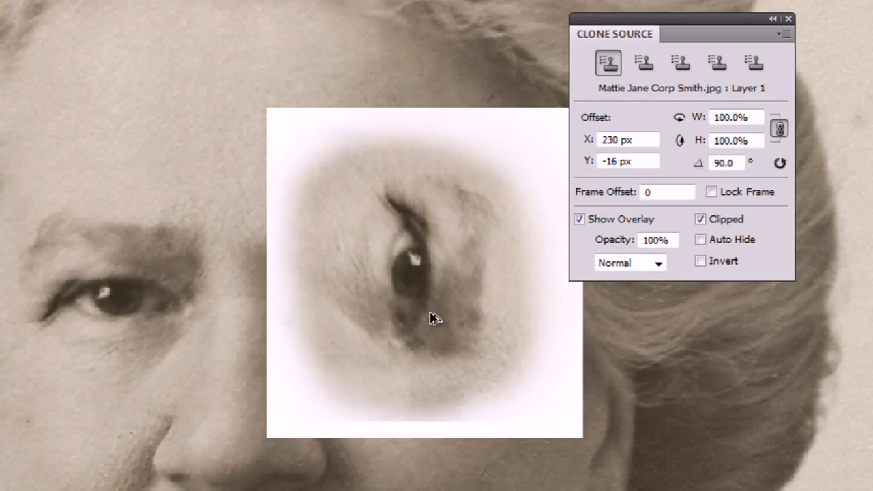
- Undo the rotated eye strokes and reset the clone source's transform
{"action": "key", "text": "ctrl+alt+z"}
{"action": "key", "text": "ctrl+alt+z"}
{"action": "key", "text": "ctrl+alt+z"}
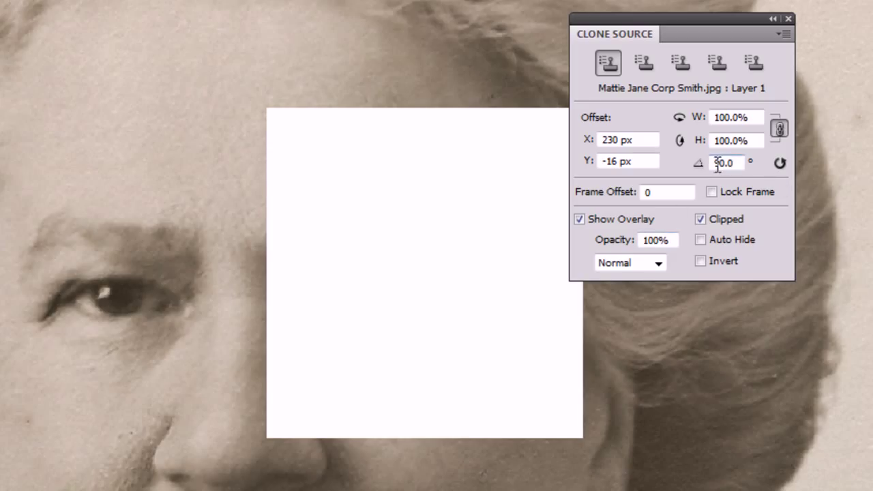
{"action": "left_click", "coordinate": [779, 162]}
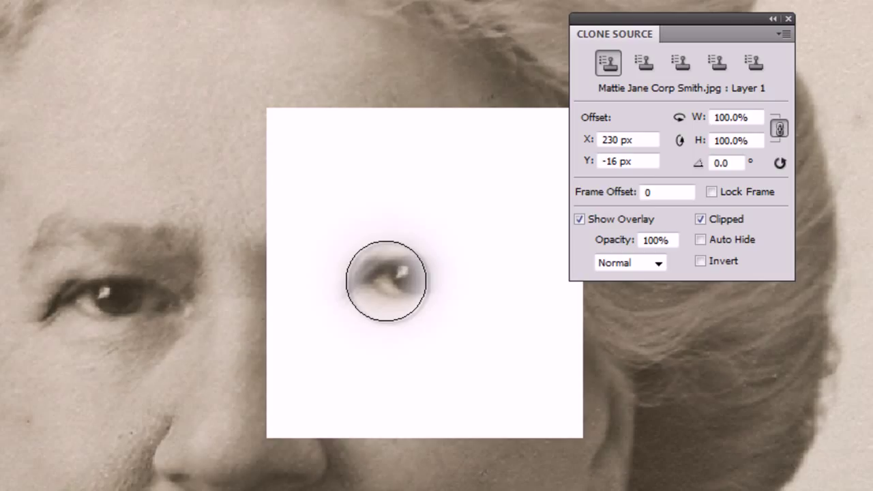
{"action": "left_click", "coordinate": [723, 117]}
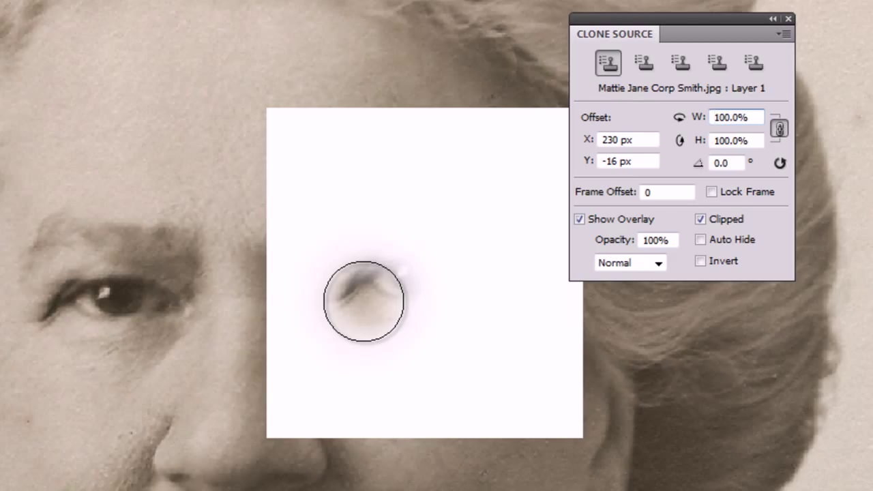
- Flip the clone source horizontally and try stamping the mirrored eye with a much larger brush, undoing the stamp
{"action": "left_click", "coordinate": [680, 118]}
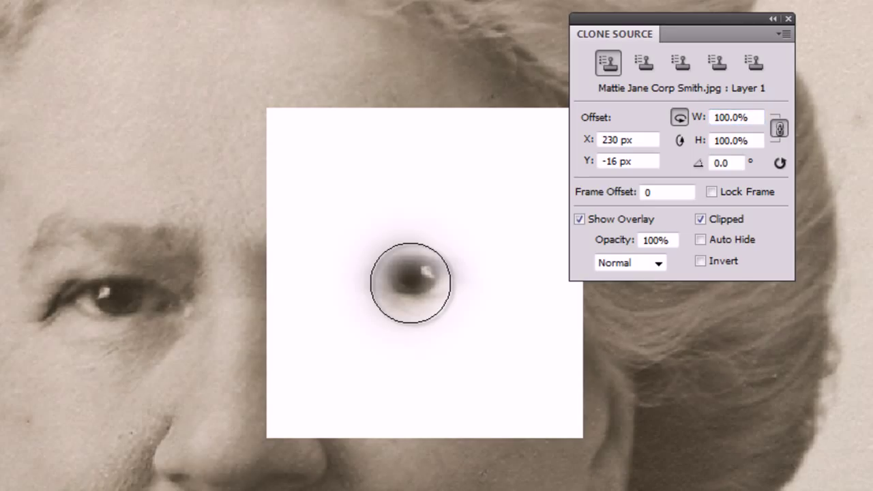
{"action": "key", "text": "bracketright"}
{"action": "key", "text": "bracketright"}
{"action": "key", "text": "bracketright"}
{"action": "key", "text": "bracketright"}
{"action": "key", "text": "bracketright"}
{"action": "key", "text": "bracketright"}
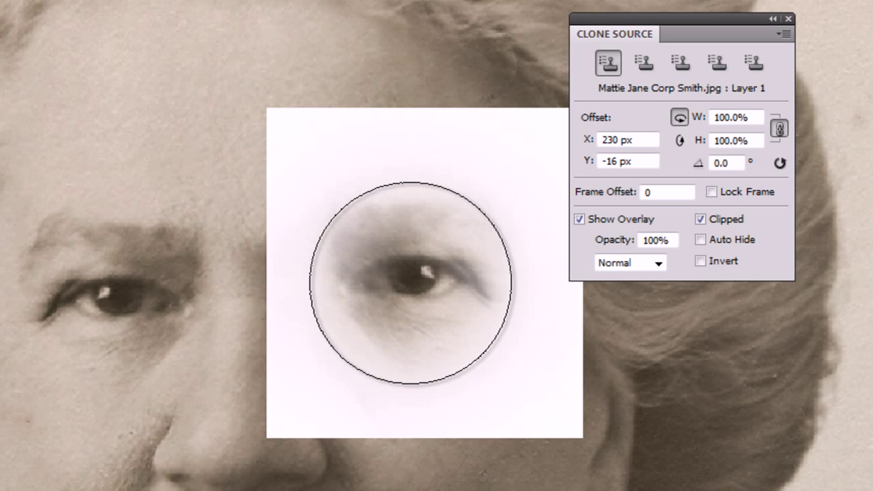
{"action": "key", "text": "bracketright"}
{"action": "key", "text": "bracketright"}
{"action": "key", "text": "bracketright"}
{"action": "mouse_move", "coordinate": [410, 282]}
{"action": "left_mouse_down"}
{"action": "mouse_move", "coordinate": [389, 272]}
{"action": "mouse_move", "coordinate": [655, 484]}
{"action": "mouse_move", "coordinate": [410, 281]}
{"action": "left_mouse_up"}
{"action": "key", "text": "ctrl+z"}
- Reduce the clone brush to 90 px and paint the mirrored eye and brow into the white square
{"action": "key", "text": "bracketleft"}
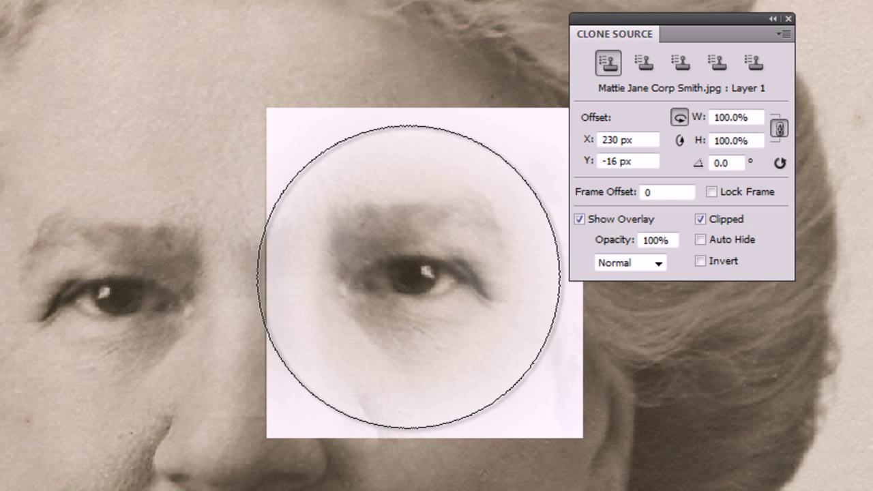
{"action": "key", "text": "bracketleft"}
{"action": "key", "text": "bracketleft"}
{"action": "key", "text": "bracketleft"}
{"action": "key", "text": "bracketleft"}
{"action": "key", "text": "bracketleft"}
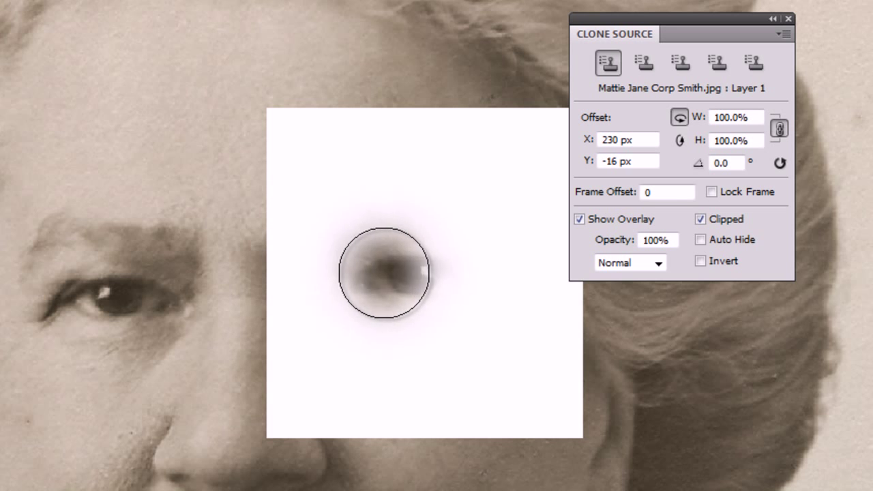
{"action": "mouse_move", "coordinate": [361, 272]}
{"action": "left_mouse_down"}
{"action": "mouse_move", "coordinate": [467, 277]}
{"action": "mouse_move", "coordinate": [453, 318]}
{"action": "mouse_move", "coordinate": [345, 327]}
{"action": "mouse_move", "coordinate": [343, 242]}
{"action": "mouse_move", "coordinate": [391, 233]}
{"action": "mouse_move", "coordinate": [478, 238]}
{"action": "mouse_move", "coordinate": [481, 339]}
{"action": "mouse_move", "coordinate": [370, 344]}
{"action": "mouse_move", "coordinate": [366, 218]}
{"action": "mouse_move", "coordinate": [513, 221]}
{"action": "mouse_move", "coordinate": [506, 350]}
{"action": "mouse_move", "coordinate": [457, 362]}
{"action": "mouse_move", "coordinate": [353, 353]}
{"action": "left_mouse_up"}
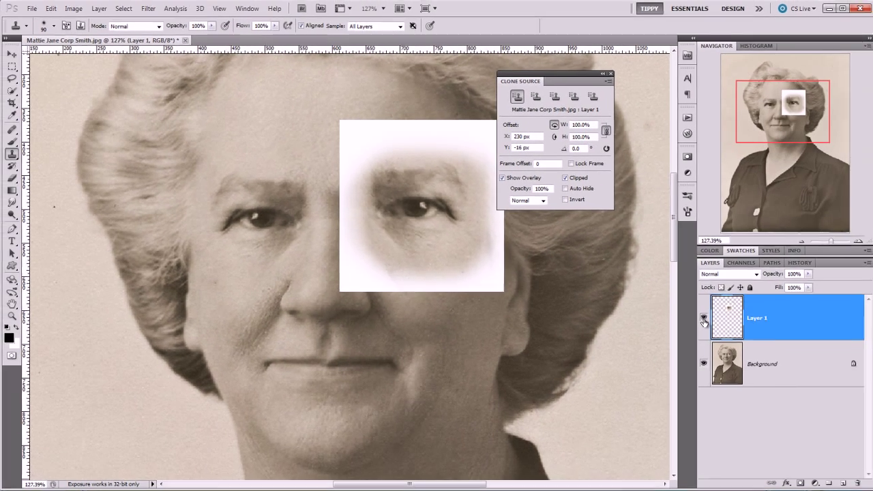
- Hide Layer 1, add a new empty layer above it and move the Clone Source panel clear of the torn eye
{"action": "left_click", "coordinate": [704, 318]}
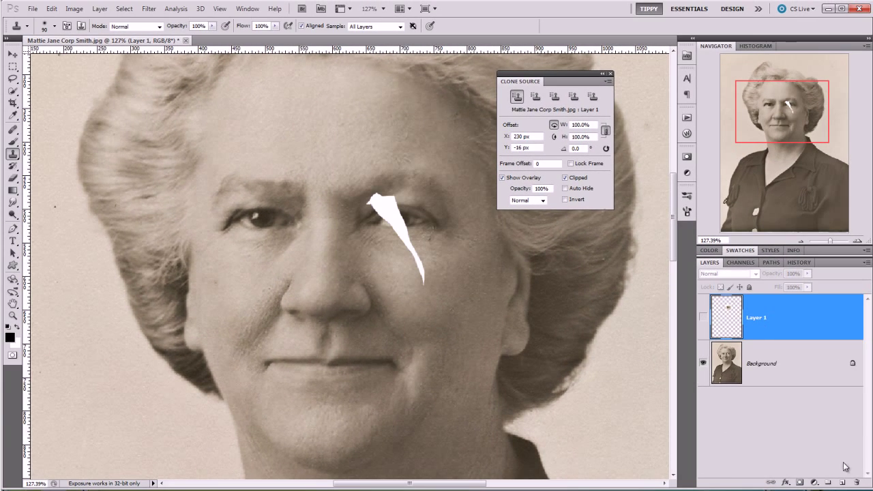
{"action": "left_click", "coordinate": [845, 483]}
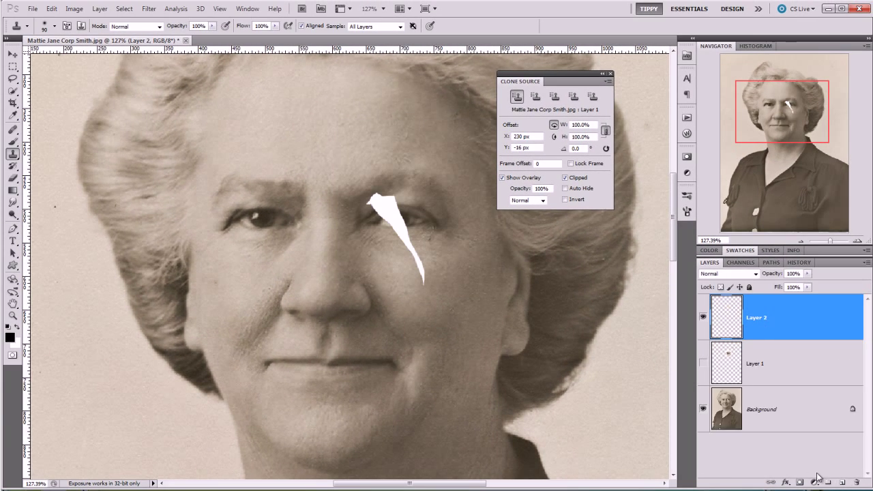
{"action": "left_click", "coordinate": [858, 242]}
{"action": "left_click", "coordinate": [858, 241]}
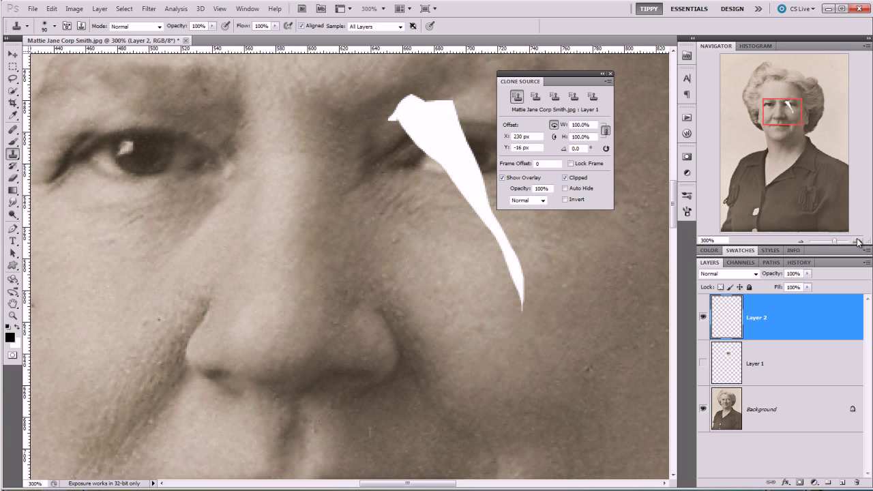
{"action": "left_click_drag", "start_coordinate": [521, 81], "coordinate": [553, 311]}
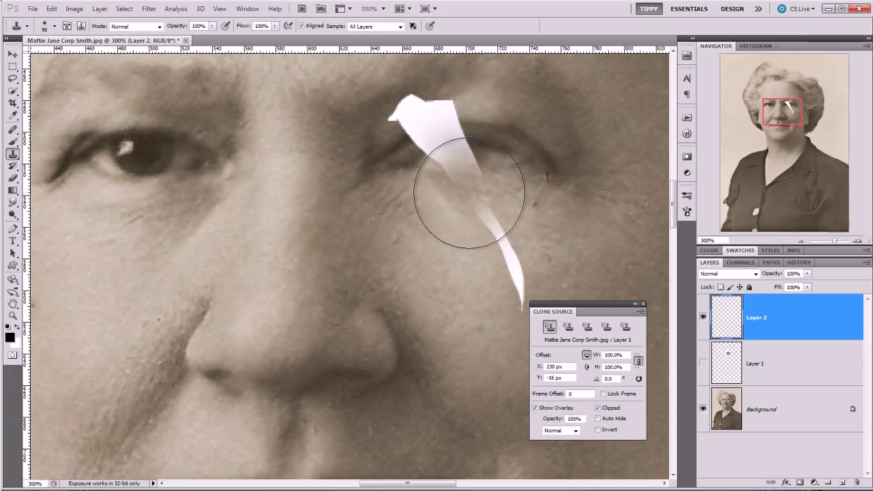
- With a 20 px clone brush, sample the undamaged eye and paint it mirrored over the tear across the damaged eye
{"action": "key", "text": "bracketleft"}
{"action": "key", "text": "bracketleft"}
{"action": "key", "text": "bracketleft"}
{"action": "key", "text": "bracketleft"}
{"action": "key", "text": "bracketleft"}
{"action": "key", "text": "bracketleft"}
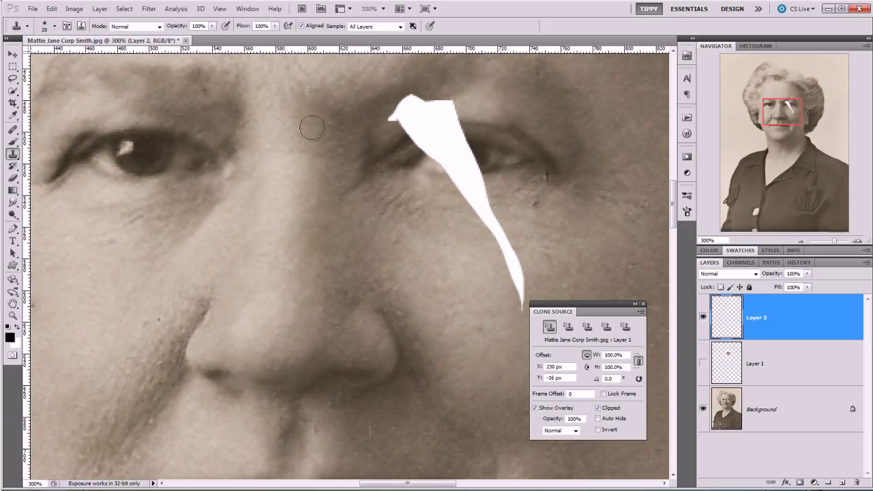
{"action": "key", "text": "alt"}
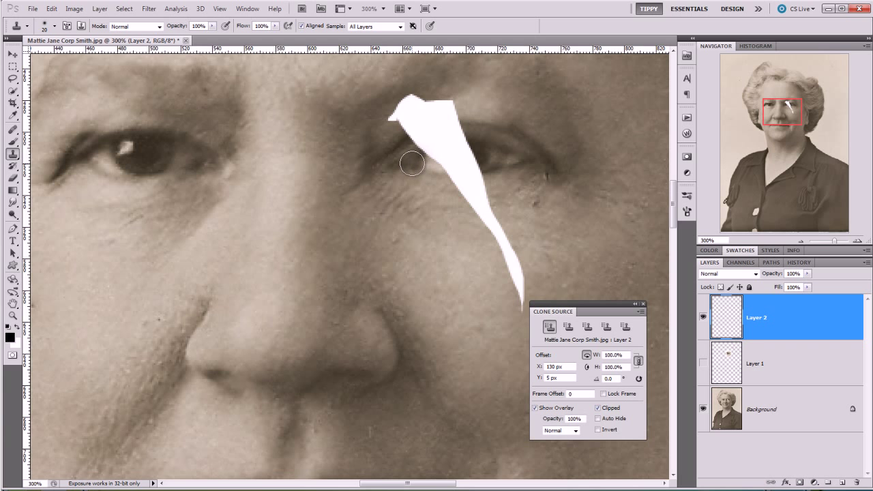
{"action": "mouse_move", "coordinate": [415, 160]}
{"action": "left_mouse_down"}
{"action": "mouse_move", "coordinate": [483, 152]}
{"action": "mouse_move", "coordinate": [431, 164]}
{"action": "mouse_move", "coordinate": [485, 163]}
{"action": "mouse_move", "coordinate": [444, 165]}
{"action": "mouse_move", "coordinate": [504, 160]}
{"action": "mouse_move", "coordinate": [442, 145]}
{"action": "mouse_move", "coordinate": [425, 146]}
{"action": "mouse_move", "coordinate": [417, 158]}
{"action": "mouse_move", "coordinate": [456, 145]}
{"action": "mouse_move", "coordinate": [496, 153]}
{"action": "mouse_move", "coordinate": [410, 155]}
{"action": "mouse_move", "coordinate": [512, 165]}
{"action": "mouse_move", "coordinate": [430, 170]}
{"action": "left_mouse_up"}
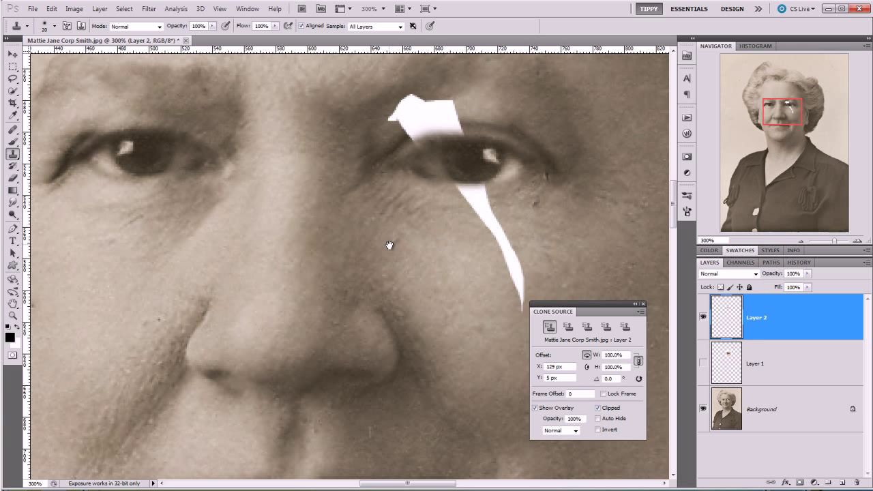
- Try cloning mirrored skin from the opposite cheek over the white tear below the eye, then undo it
{"action": "left_click_drag", "start_coordinate": [389, 245], "coordinate": [377, 198]}
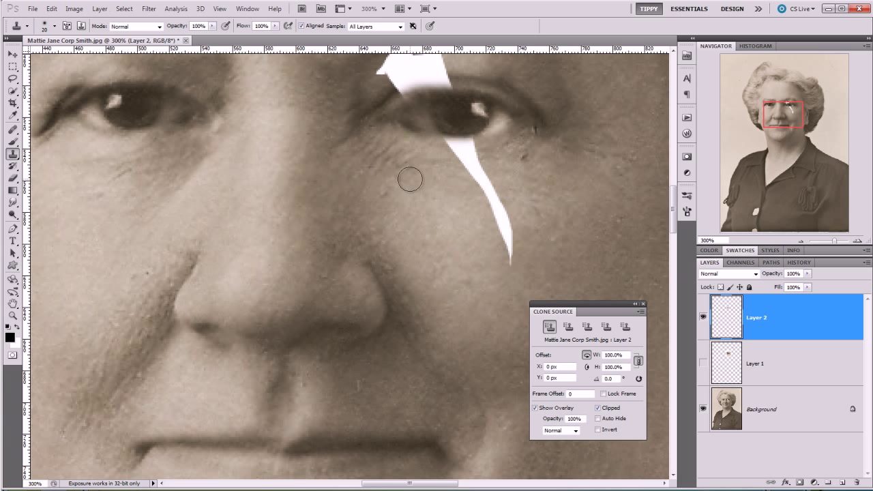
{"action": "mouse_move", "coordinate": [452, 145]}
{"action": "left_mouse_down"}
{"action": "mouse_move", "coordinate": [476, 171]}
{"action": "mouse_move", "coordinate": [510, 248]}
{"action": "mouse_move", "coordinate": [491, 181]}
{"action": "mouse_move", "coordinate": [467, 150]}
{"action": "mouse_move", "coordinate": [503, 241]}
{"action": "mouse_move", "coordinate": [504, 222]}
{"action": "mouse_move", "coordinate": [470, 170]}
{"action": "left_mouse_up"}
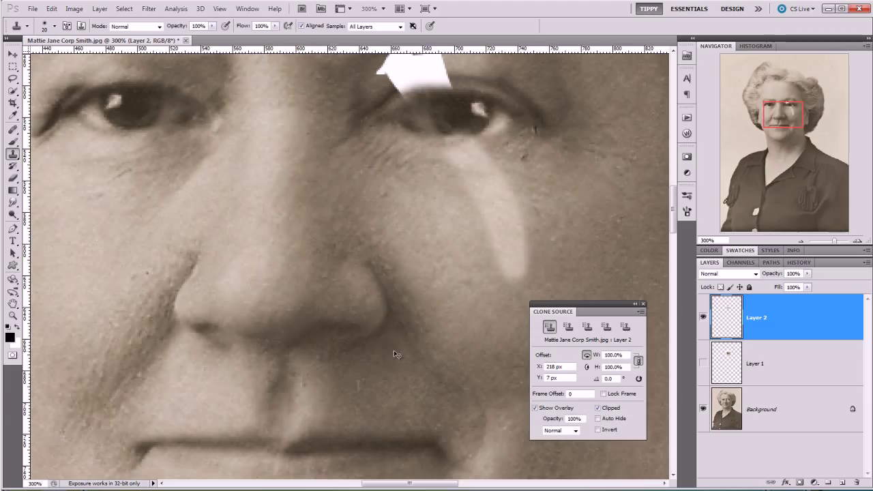
{"action": "key", "text": "ctrl+z"}
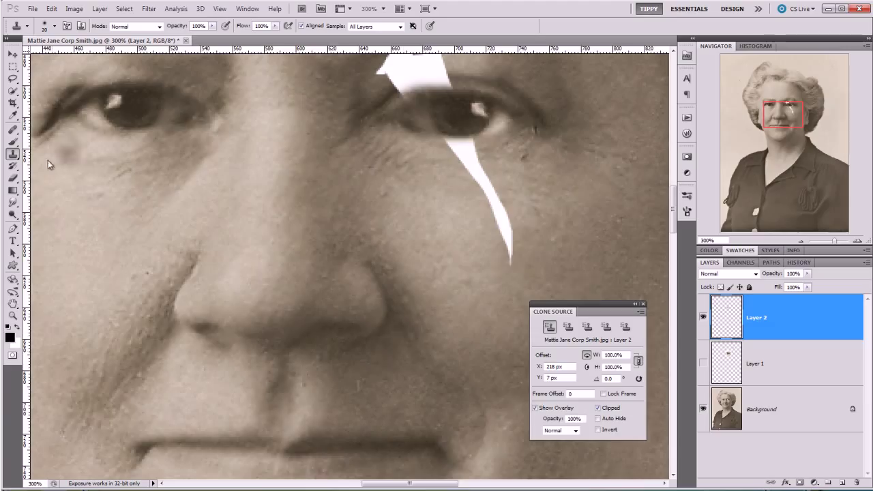
- With a 25 px Healing Brush, heal the white tear below the damaged eye using skin sampled under the opposite eye and beside the tear
{"action": "left_click", "coordinate": [13, 129]}
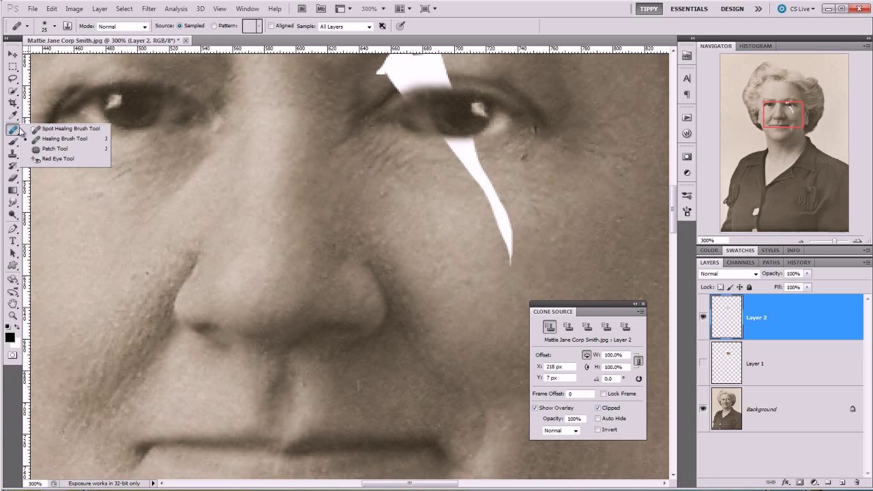
{"action": "left_click", "coordinate": [87, 139]}
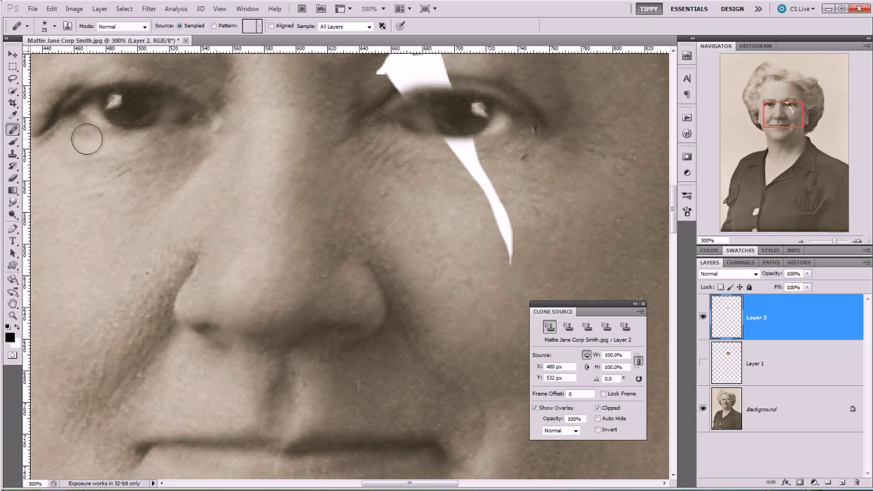
{"action": "mouse_move", "coordinate": [603, 315]}
{"action": "left_mouse_down"}
{"action": "mouse_move", "coordinate": [316, 158]}
{"action": "mouse_move", "coordinate": [378, 223]}
{"action": "mouse_move", "coordinate": [613, 72]}
{"action": "mouse_move", "coordinate": [621, 78]}
{"action": "left_mouse_up"}
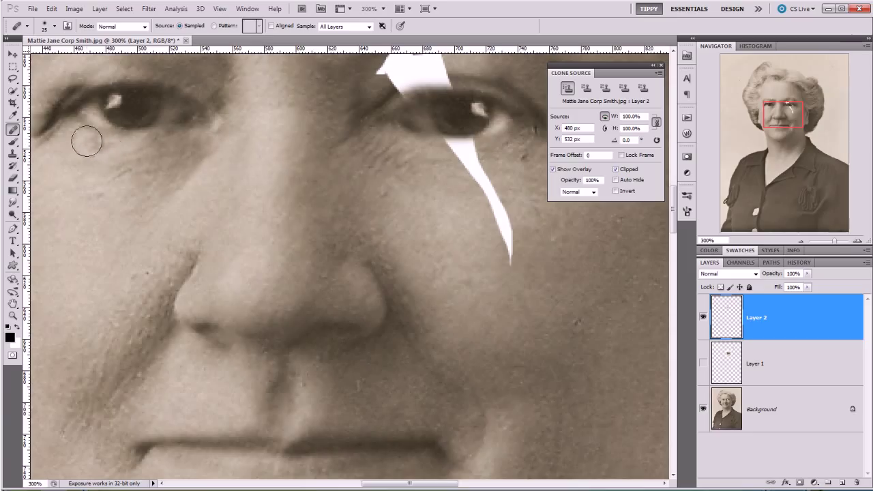
{"action": "mouse_move", "coordinate": [458, 136]}
{"action": "left_mouse_down"}
{"action": "mouse_move", "coordinate": [452, 150]}
{"action": "mouse_move", "coordinate": [457, 142]}
{"action": "mouse_move", "coordinate": [457, 152]}
{"action": "mouse_move", "coordinate": [468, 152]}
{"action": "mouse_move", "coordinate": [497, 241]}
{"action": "mouse_move", "coordinate": [501, 208]}
{"action": "mouse_move", "coordinate": [457, 156]}
{"action": "mouse_move", "coordinate": [478, 176]}
{"action": "mouse_move", "coordinate": [512, 255]}
{"action": "mouse_move", "coordinate": [504, 263]}
{"action": "left_mouse_up"}
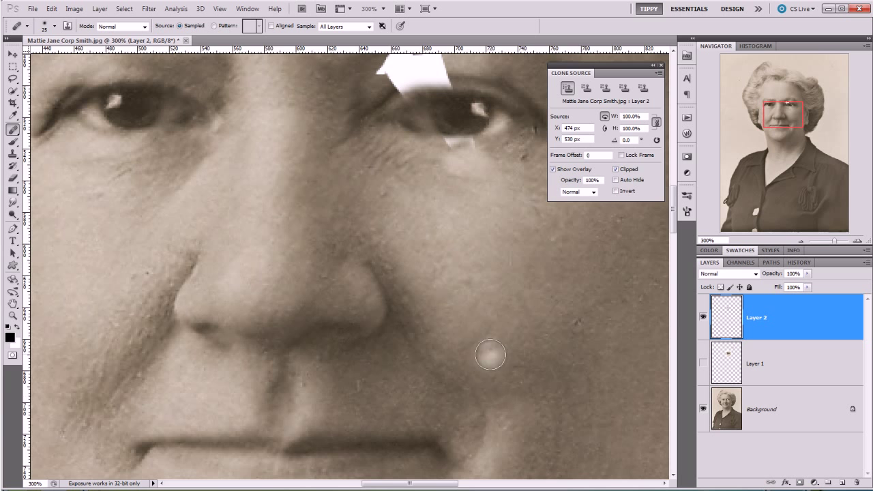
{"action": "left_click_drag", "start_coordinate": [484, 214], "coordinate": [448, 254]}
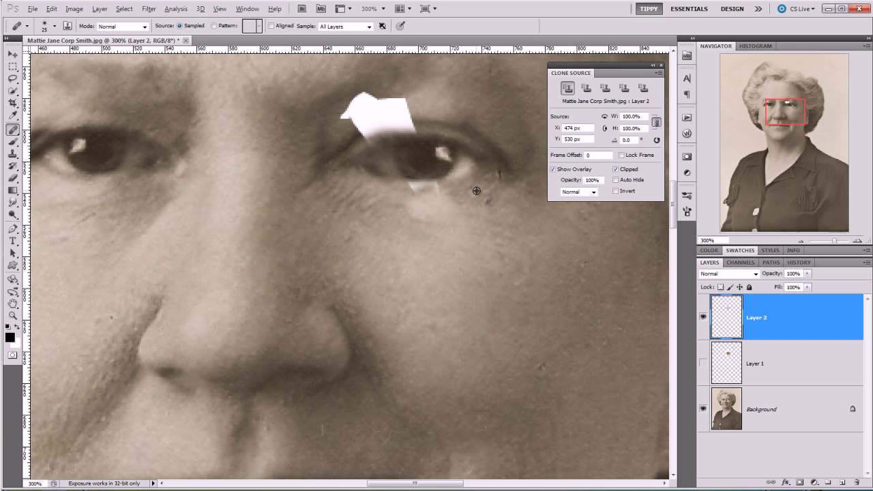
{"action": "mouse_move", "coordinate": [440, 204]}
{"action": "left_mouse_down"}
{"action": "mouse_move", "coordinate": [412, 203]}
{"action": "mouse_move", "coordinate": [446, 199]}
{"action": "mouse_move", "coordinate": [428, 207]}
{"action": "mouse_move", "coordinate": [454, 222]}
{"action": "mouse_move", "coordinate": [435, 236]}
{"action": "mouse_move", "coordinate": [459, 236]}
{"action": "mouse_move", "coordinate": [459, 255]}
{"action": "mouse_move", "coordinate": [477, 266]}
{"action": "mouse_move", "coordinate": [449, 291]}
{"action": "mouse_move", "coordinate": [497, 301]}
{"action": "mouse_move", "coordinate": [469, 320]}
{"action": "mouse_move", "coordinate": [489, 325]}
{"action": "mouse_move", "coordinate": [476, 342]}
{"action": "left_mouse_up"}
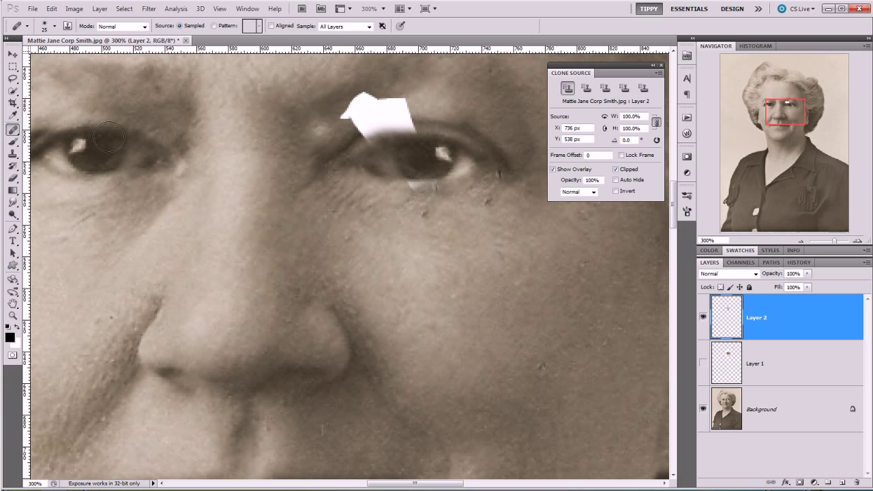
- Using a 20 px Clone Stamp with the source rotated -2.1°, extend the intact upper eyelid crease over the white gap above the damaged eye
{"action": "left_click", "coordinate": [13, 153]}
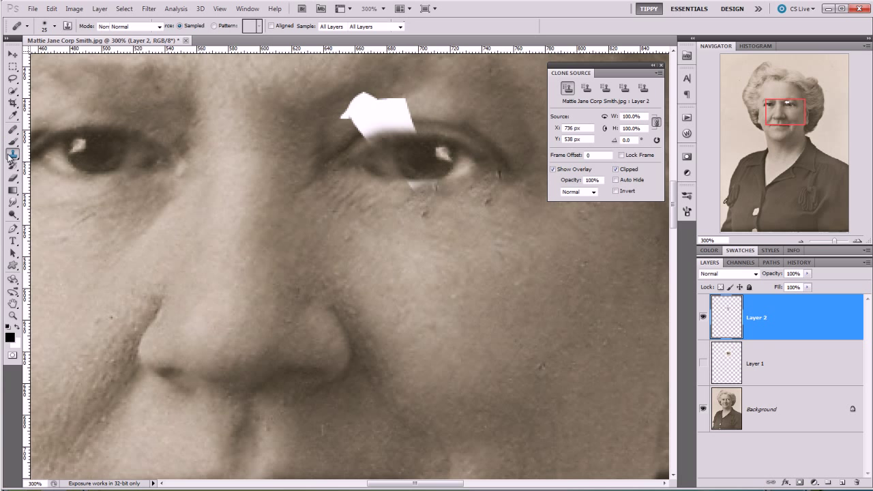
{"action": "left_click", "coordinate": [427, 121], "text": "alt"}
{"action": "mouse_move", "coordinate": [409, 121]}
{"action": "left_mouse_down"}
{"action": "mouse_move", "coordinate": [389, 121]}
{"action": "mouse_move", "coordinate": [401, 123]}
{"action": "left_mouse_up"}
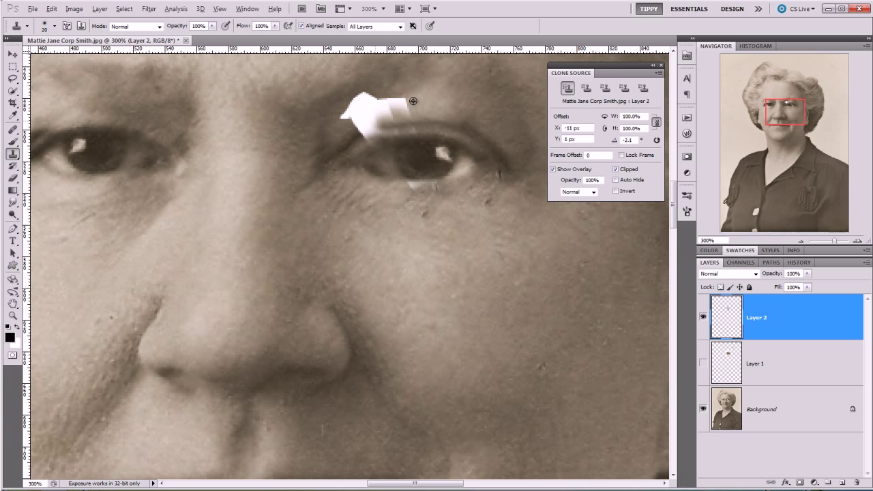
- Examine the repair across the whole portrait and close up around the damaged eye and cheek
{"action": "left_click", "coordinate": [802, 241]}
{"action": "left_click", "coordinate": [802, 241]}
{"action": "left_click", "coordinate": [802, 240]}
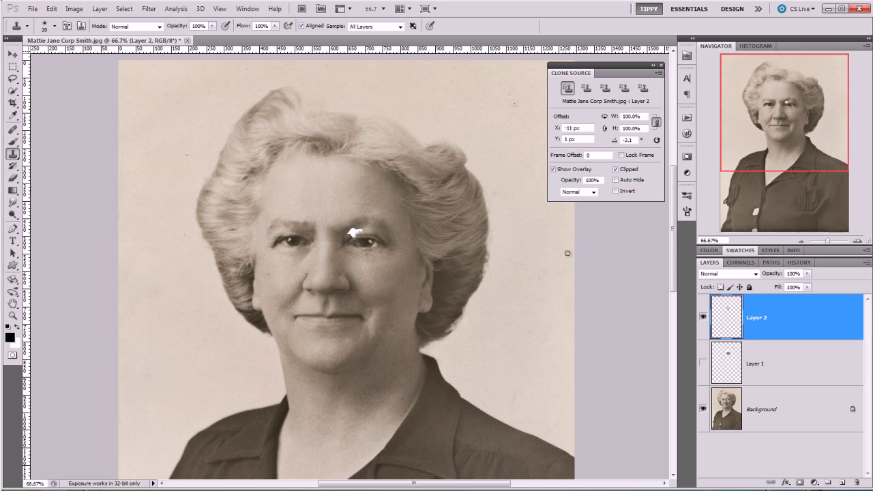
{"action": "left_click", "coordinate": [858, 241]}
{"action": "left_click", "coordinate": [858, 242]}
{"action": "left_click", "coordinate": [858, 241]}
{"action": "left_click", "coordinate": [859, 242]}
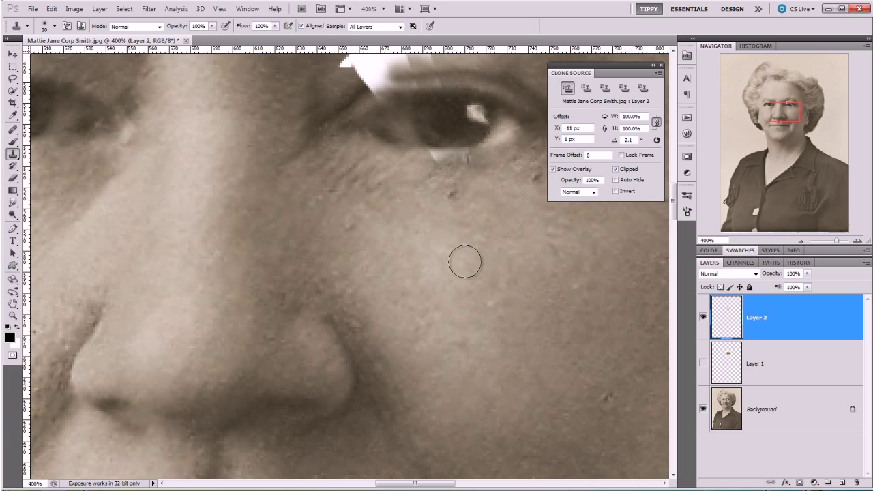
{"action": "left_click_drag", "start_coordinate": [215, 225], "coordinate": [146, 255]}
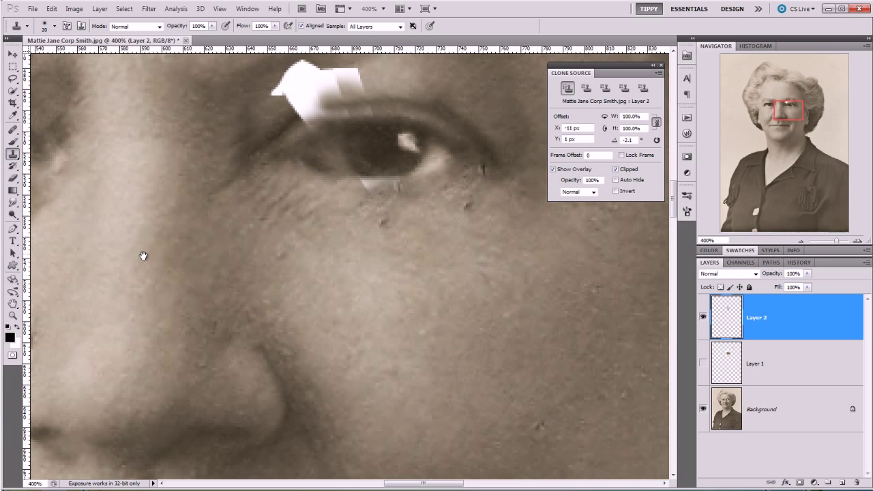
- Remove the dark marks below the repaired eye and on the cheek with a 15 px Content-Aware Spot Healing Brush, and check the whole portrait
{"action": "right_click", "coordinate": [14, 131]}
{"action": "left_click", "coordinate": [65, 139]}
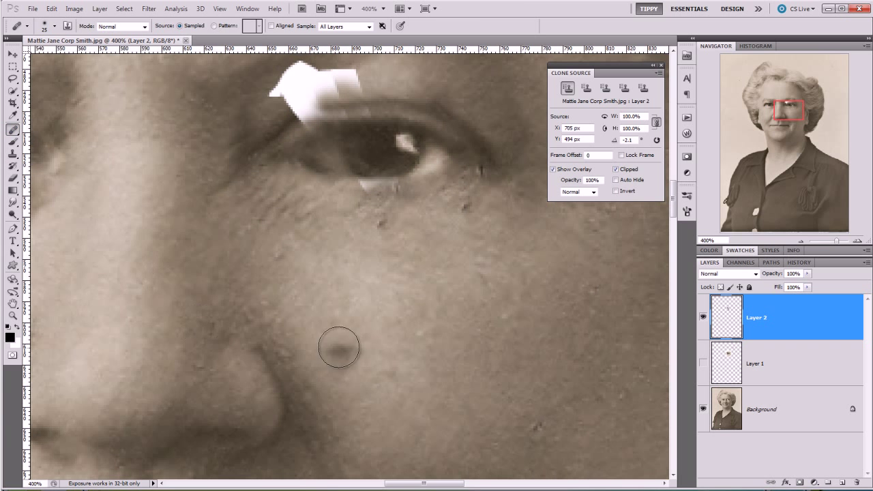
{"action": "right_click", "coordinate": [14, 131]}
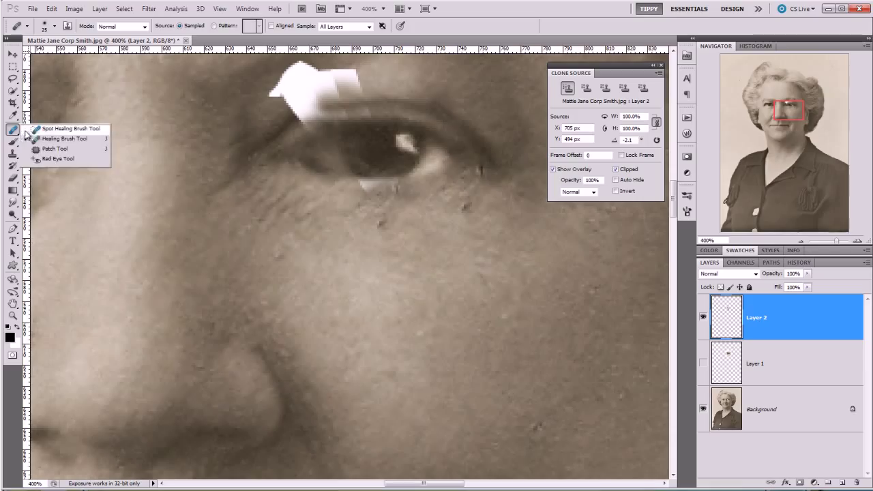
{"action": "left_click", "coordinate": [50, 135]}
{"action": "mouse_move", "coordinate": [379, 222]}
{"action": "left_mouse_down"}
{"action": "mouse_move", "coordinate": [393, 197]}
{"action": "mouse_move", "coordinate": [373, 199]}
{"action": "mouse_move", "coordinate": [384, 204]}
{"action": "mouse_move", "coordinate": [373, 227]}
{"action": "mouse_move", "coordinate": [361, 204]}
{"action": "left_mouse_up"}
{"action": "left_click", "coordinate": [366, 317]}
{"action": "left_click", "coordinate": [382, 362]}
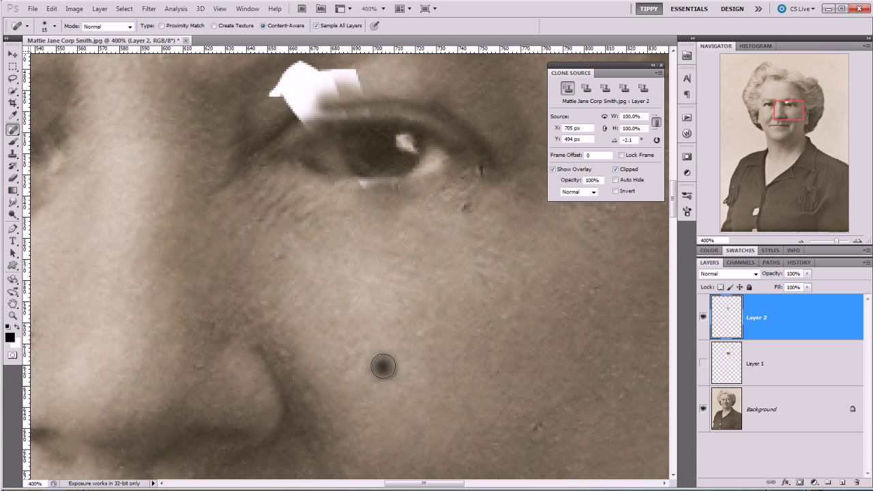
{"action": "left_click", "coordinate": [384, 370]}
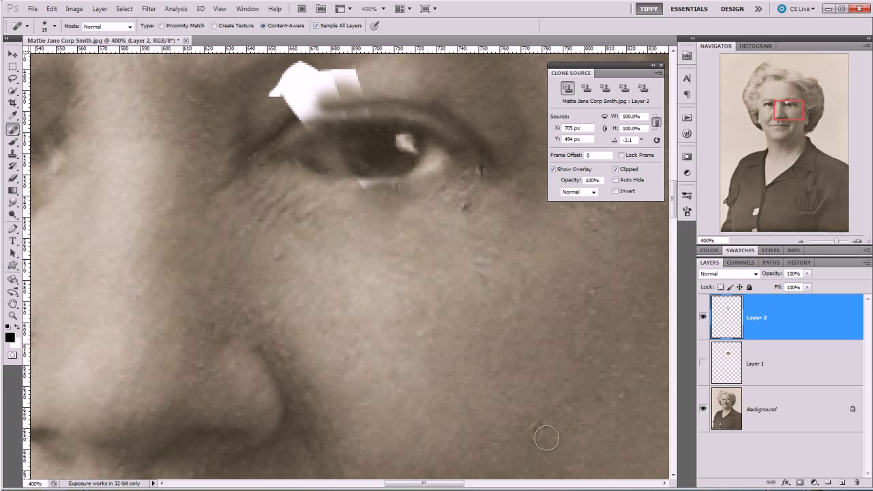
{"action": "left_click", "coordinate": [530, 426]}
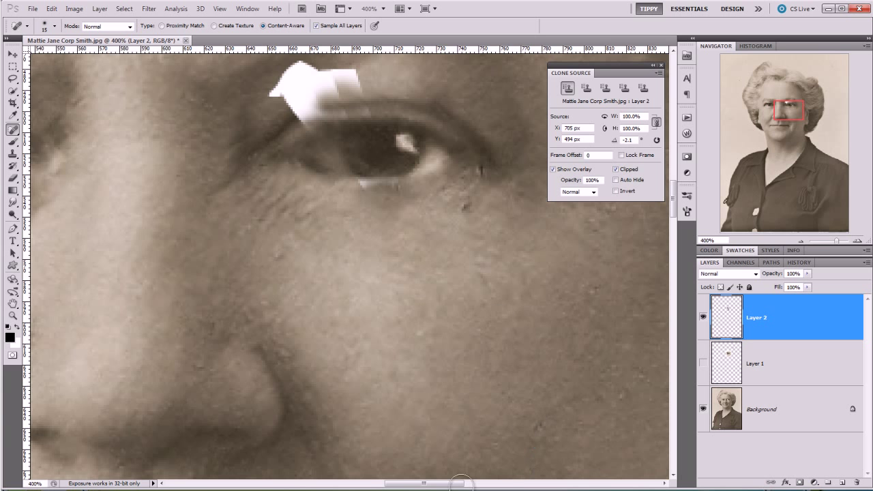
{"action": "left_click", "coordinate": [801, 240]}
{"action": "left_click", "coordinate": [801, 240]}
{"action": "left_click", "coordinate": [801, 240]}
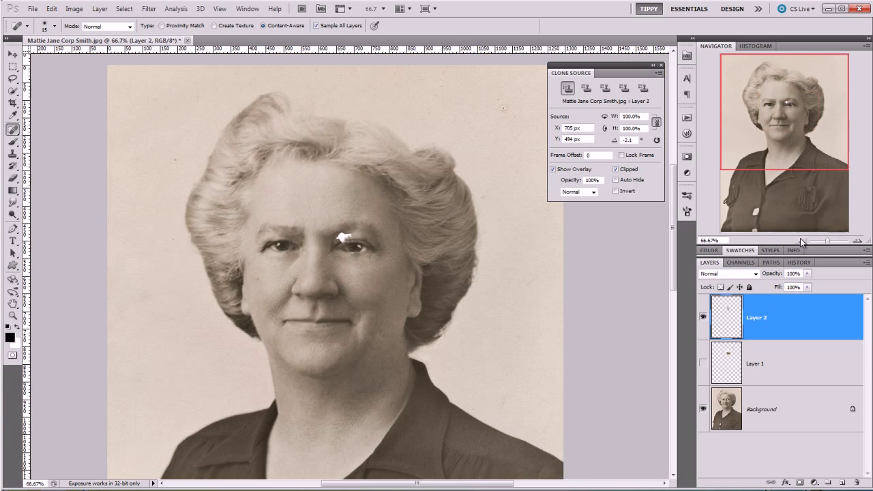